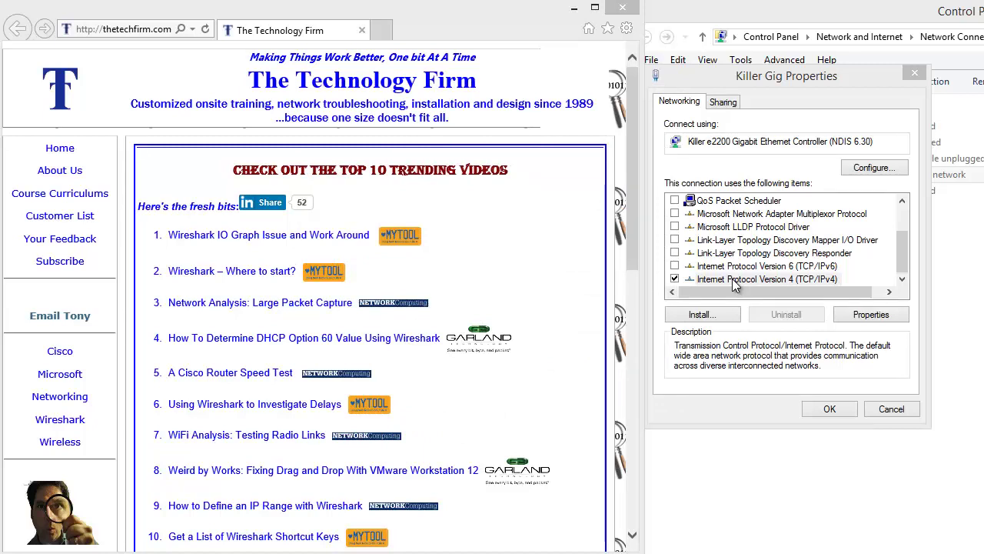
pyautogui.click(739, 280)
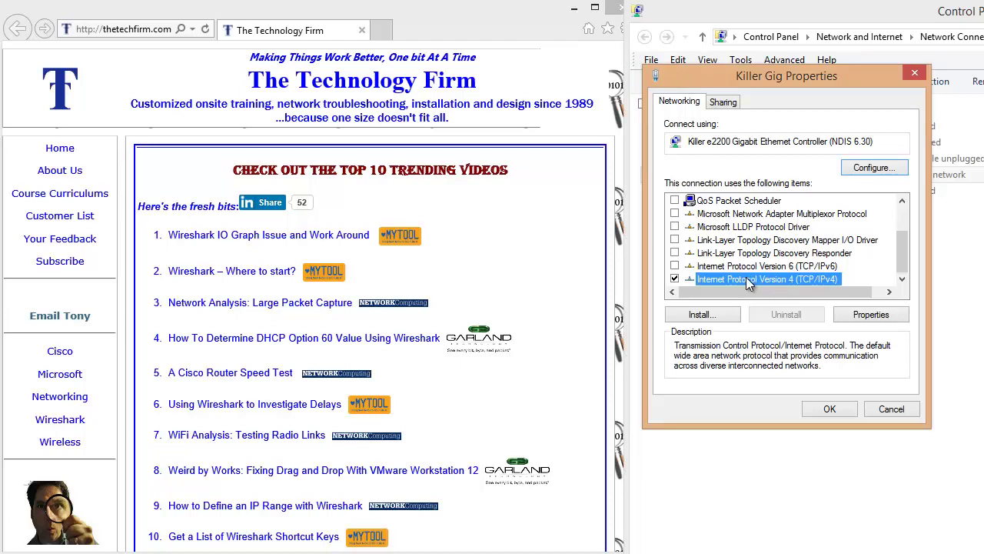
pyautogui.doubleClick(747, 280)
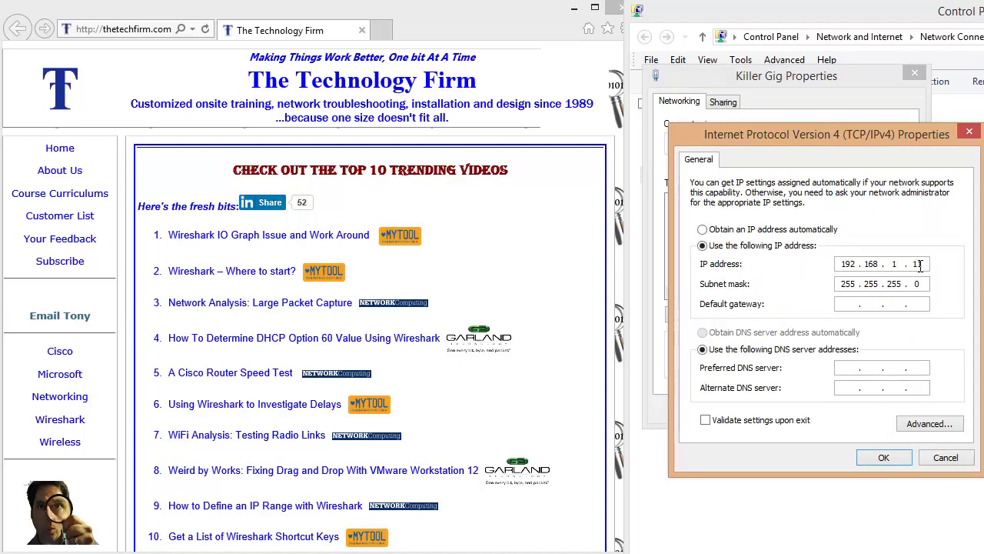
pyautogui.click(944, 458)
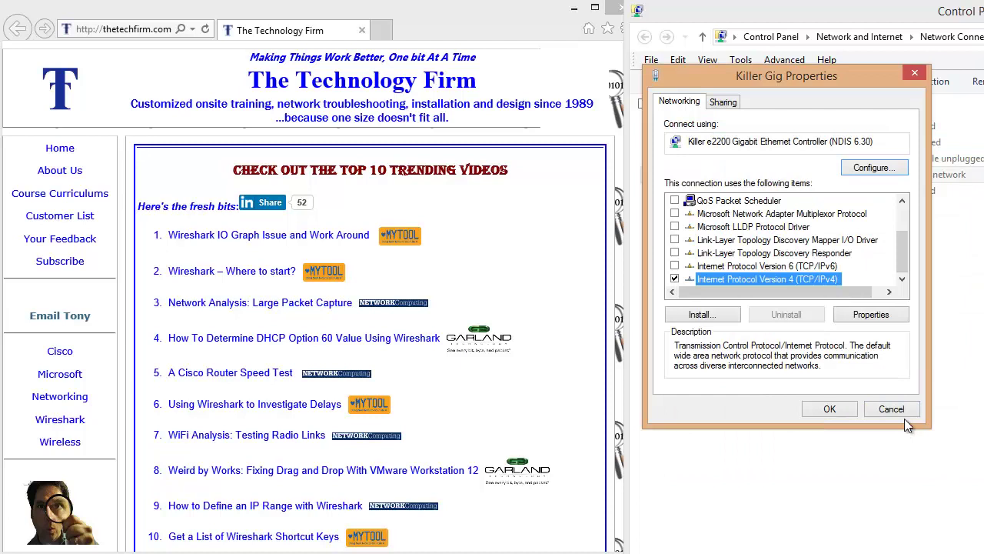
# Go to 192.168.1.1 and continue past the certificate warning
pyautogui.click(120, 29)
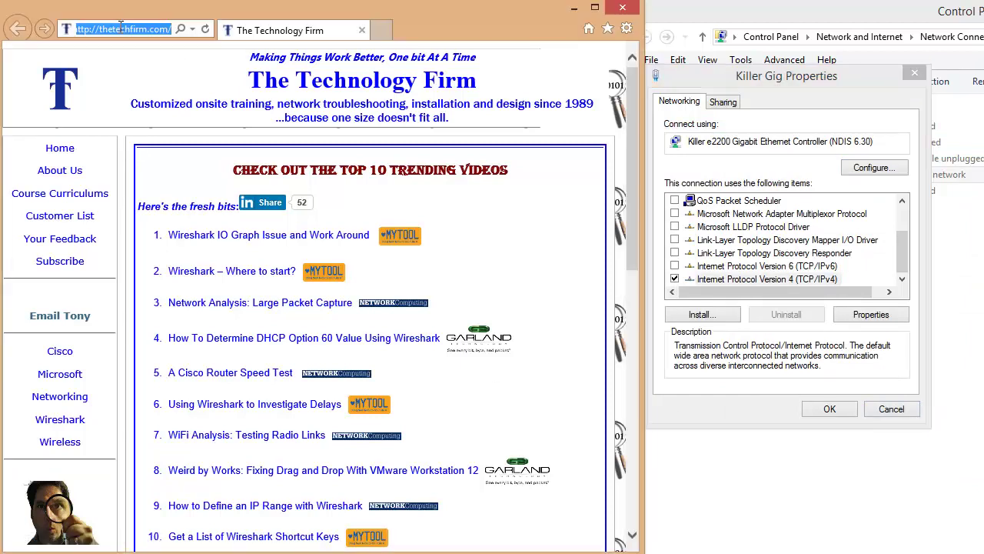
pyautogui.write('1925')
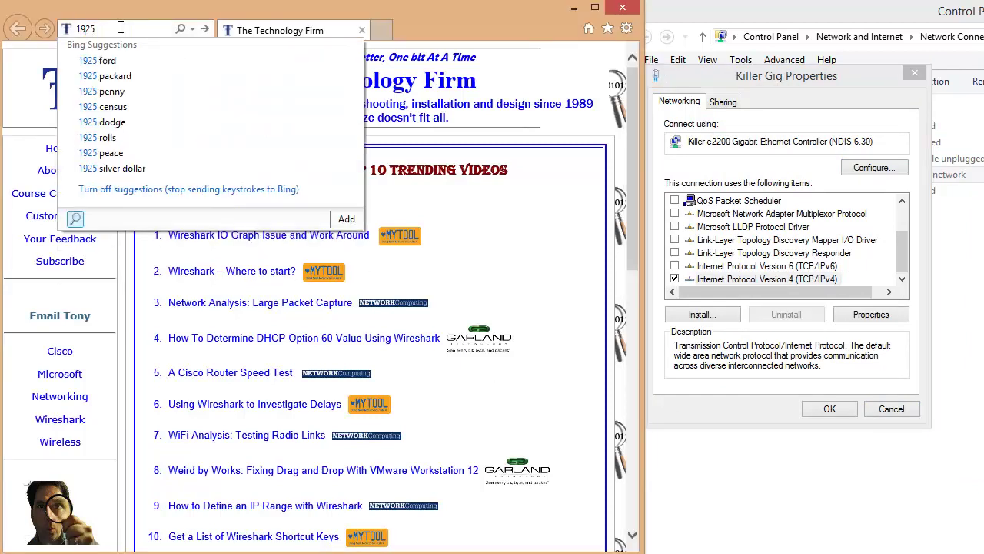
pyautogui.press('BackSpace')
pyautogui.write('.168.')
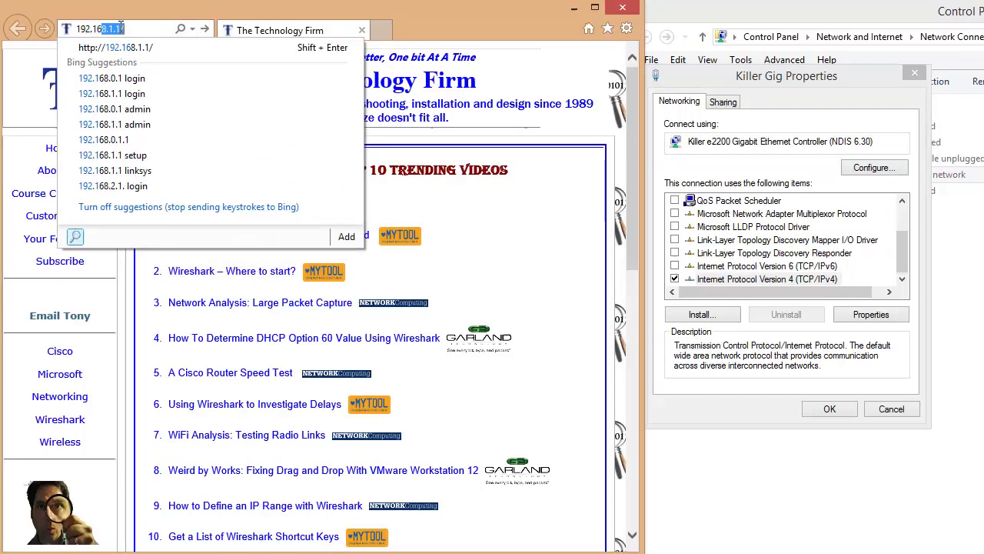
pyautogui.write('1.1')
pyautogui.press('Return')
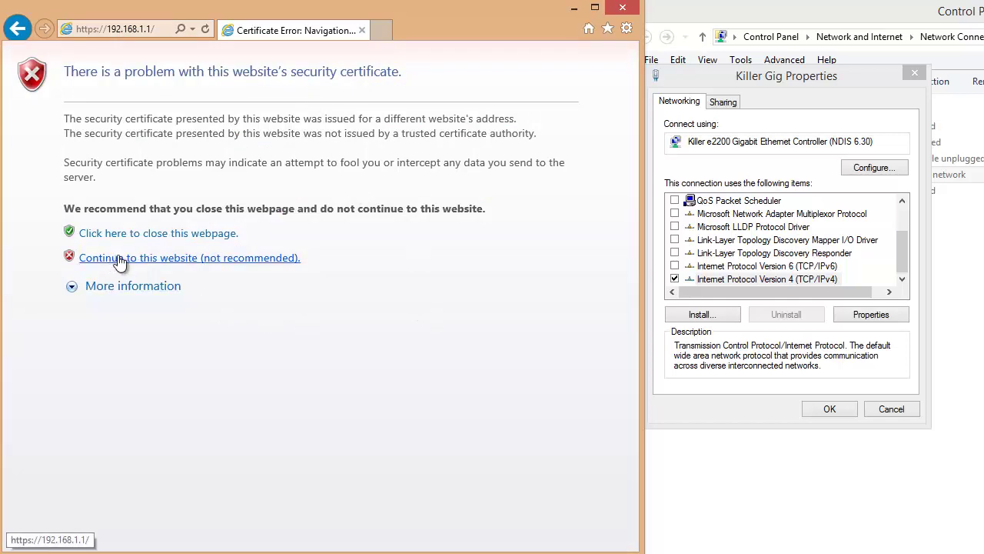
pyautogui.click(165, 258)
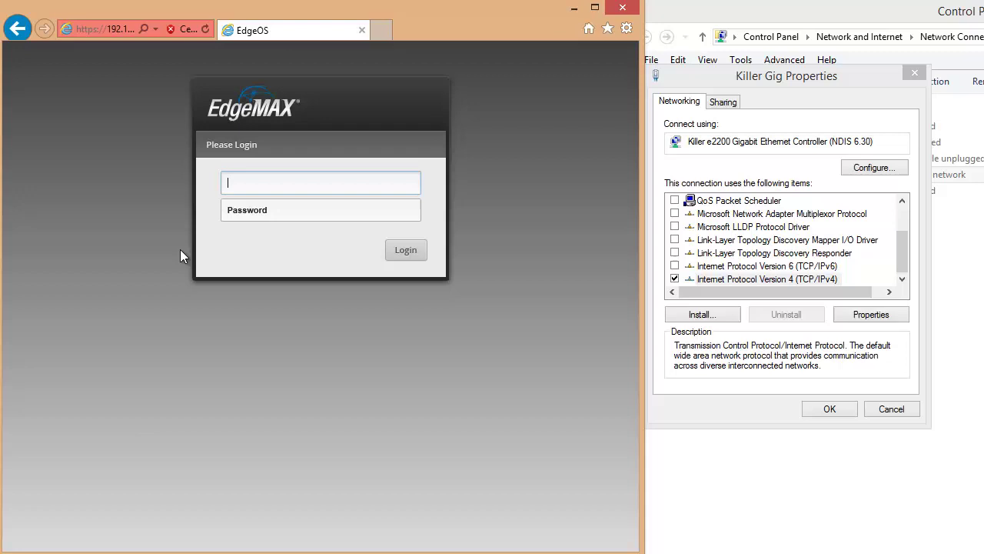
# Sign in to the EdgeMAX page with the default username and password
pyautogui.write('ubnt')
pyautogui.press('Tab')
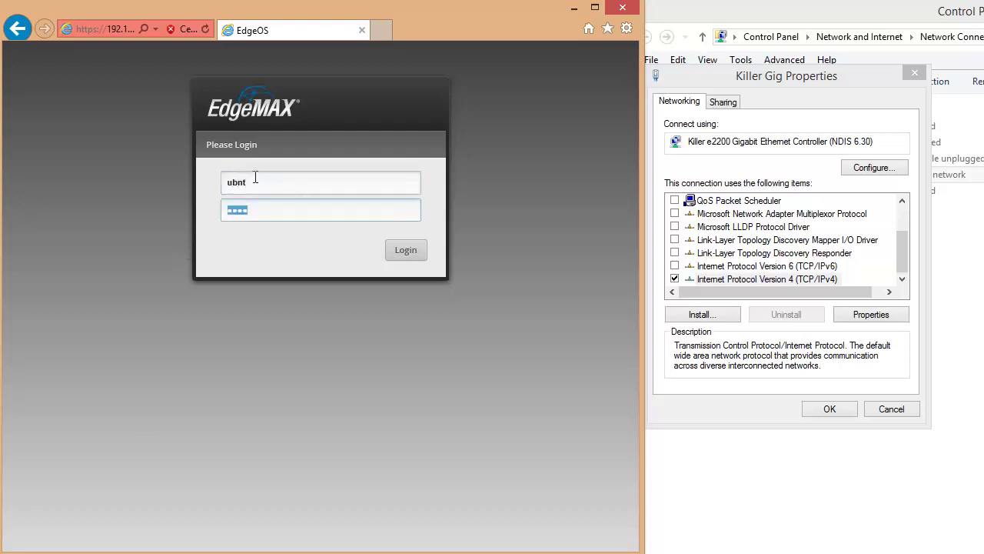
pyautogui.write('ubnt')
pyautogui.press('Return')
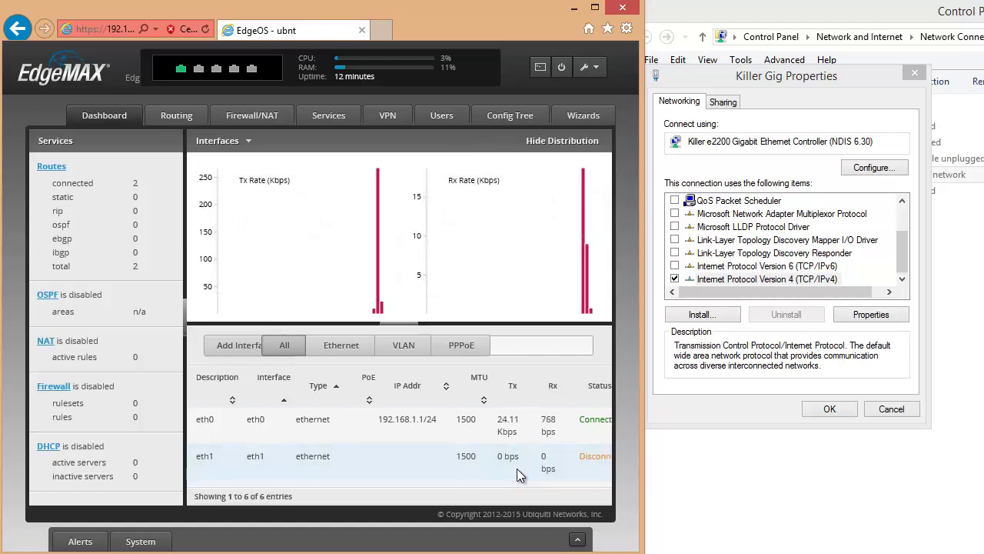
pyautogui.click(576, 541)
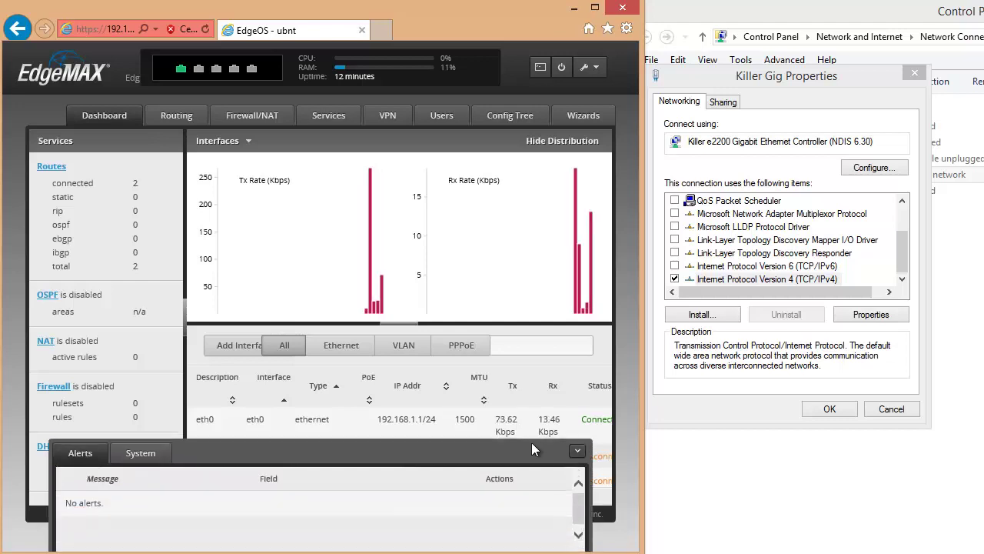
pyautogui.click(140, 449)
pyautogui.scroll(-3, 468, 429)
pyautogui.scroll(-8, 469, 430)
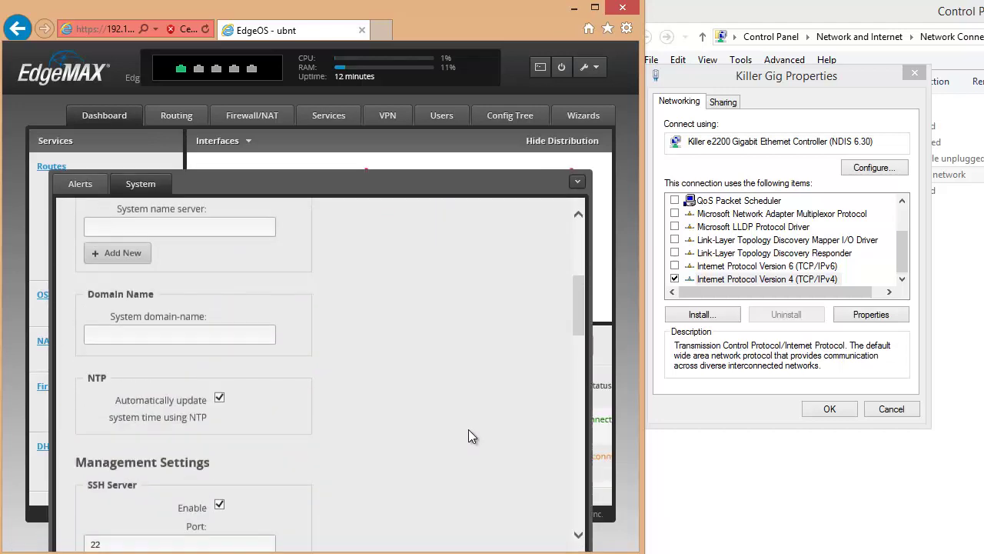
pyautogui.scroll(-5, 468, 431)
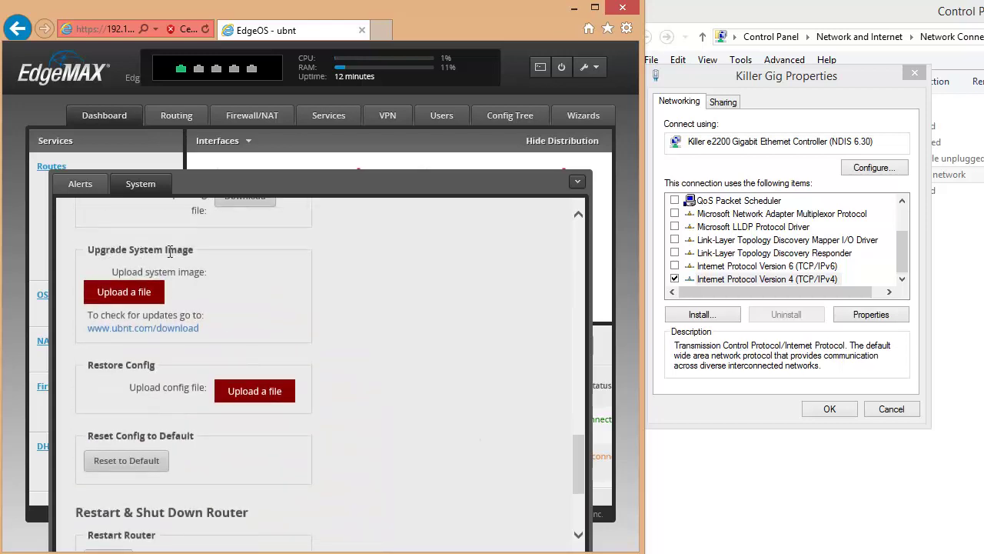
pyautogui.click(141, 334)
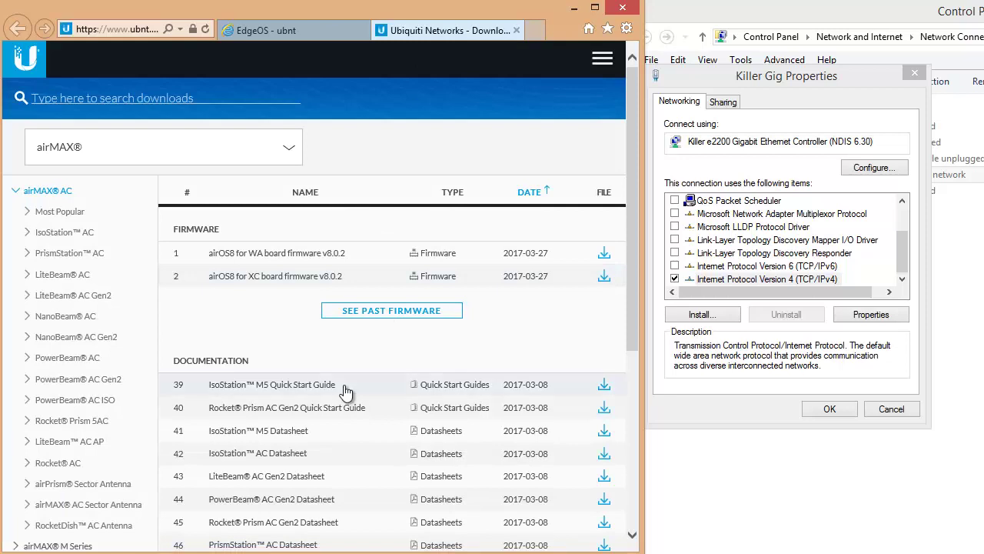
# Collapse airMAX AC and expand airMAX M Series to view PowerBridge M10 downloads
pyautogui.scroll(-2, 345, 392)
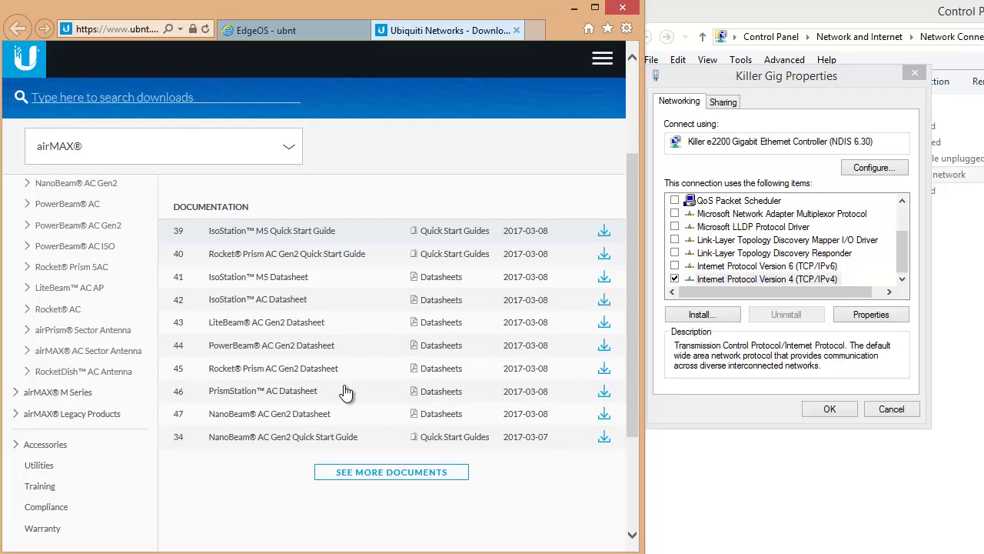
pyautogui.scroll(-2, 345, 388)
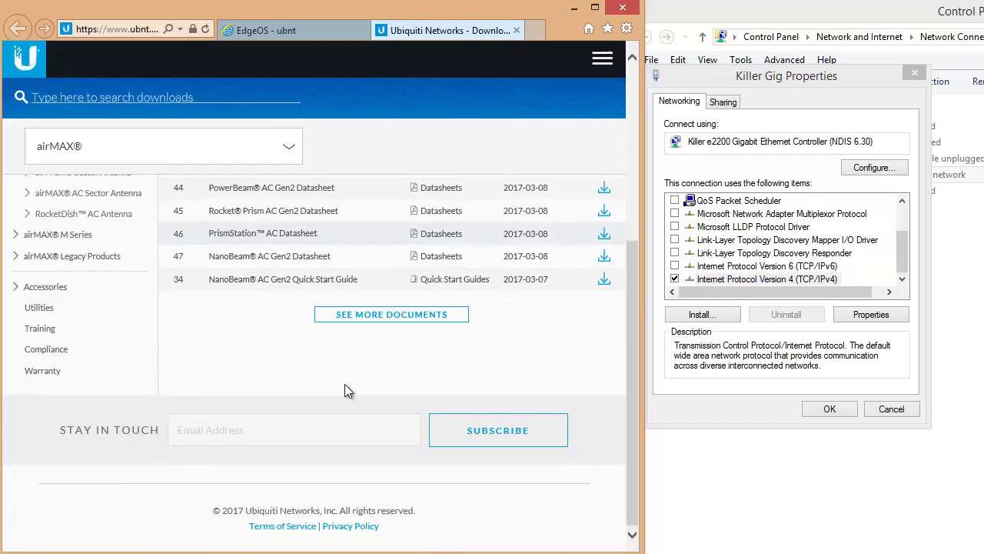
pyautogui.scroll(4, 344, 389)
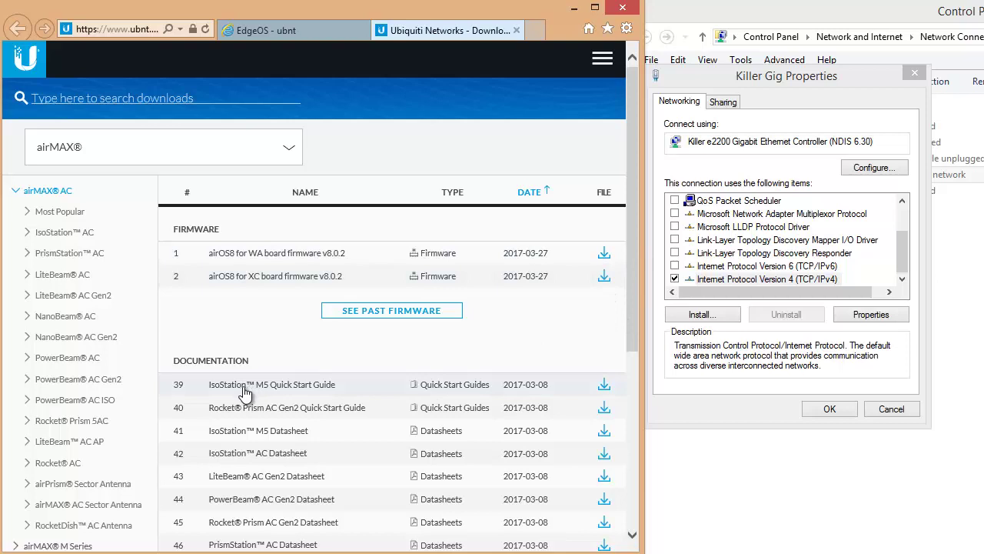
pyautogui.click(51, 191)
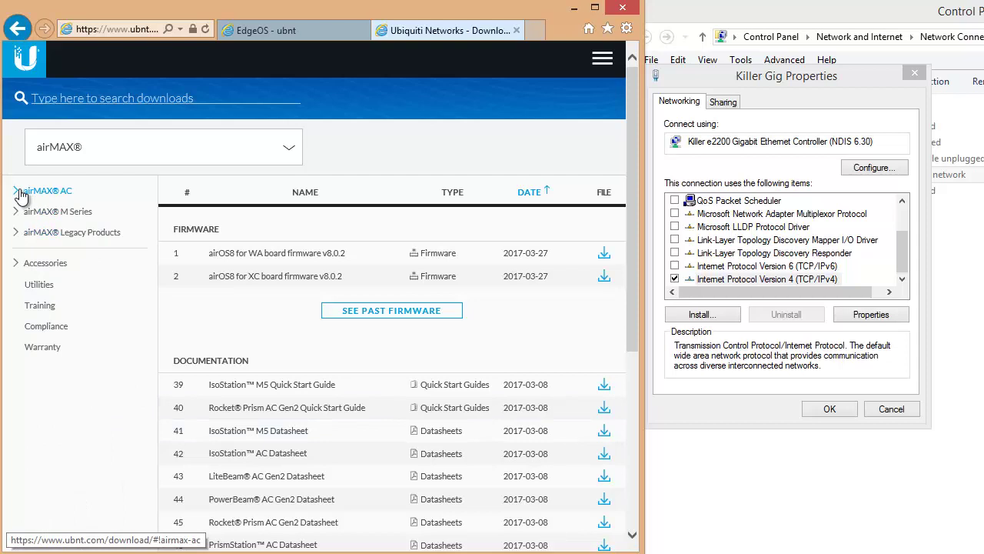
pyautogui.click(66, 213)
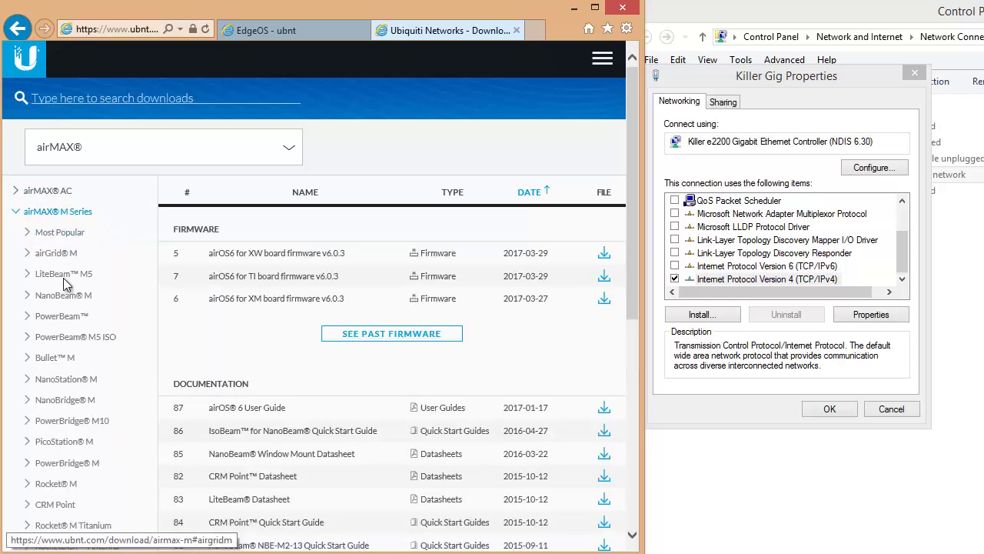
pyautogui.click(83, 420)
# Switch the downloads listing to the EdgeMAX product line
pyautogui.scroll(-2, 86, 427)
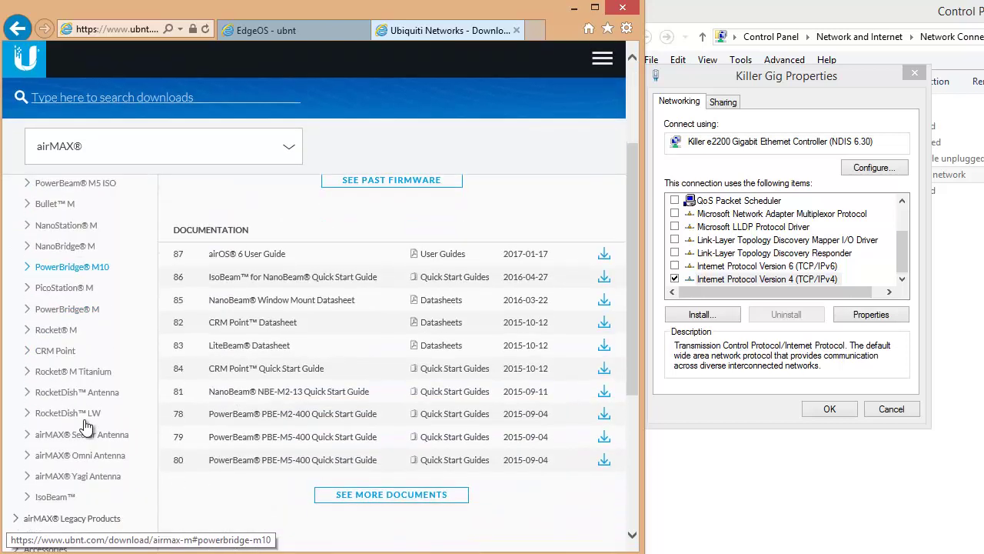
pyautogui.scroll(2, 86, 427)
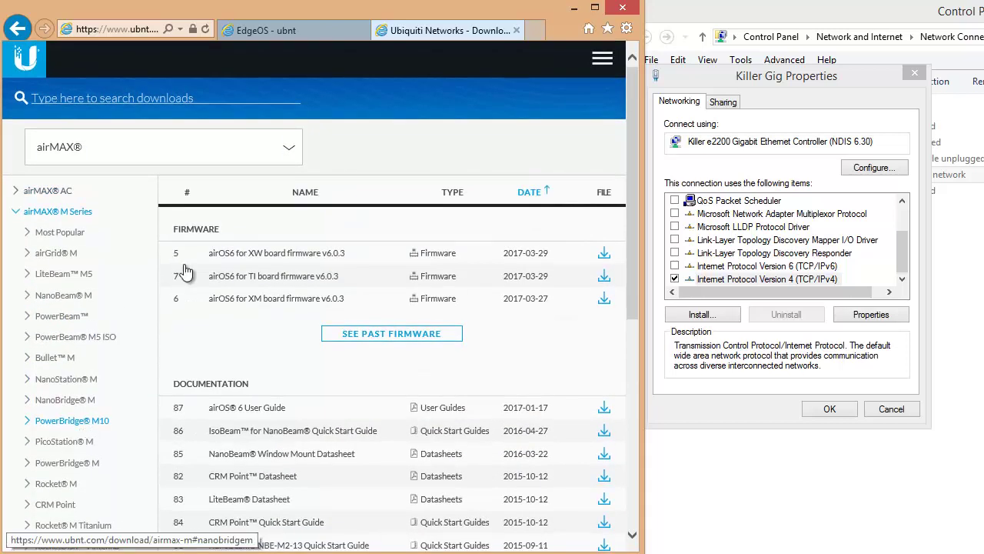
pyautogui.click(254, 156)
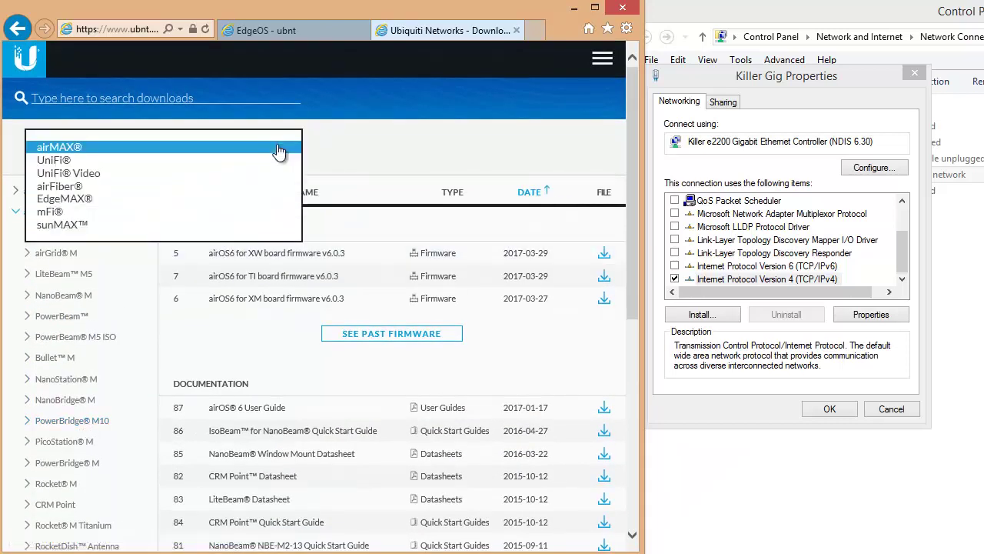
pyautogui.click(76, 201)
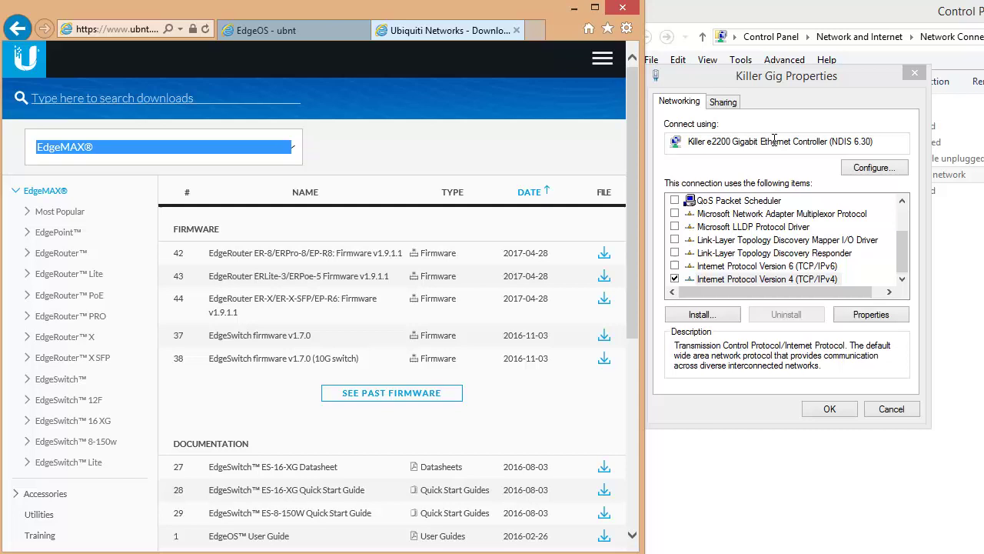
# Upload ER-e50.v1.9.1.4939092.tar from ubnt EdgeOS_UG as the new system image
pyautogui.click(516, 30)
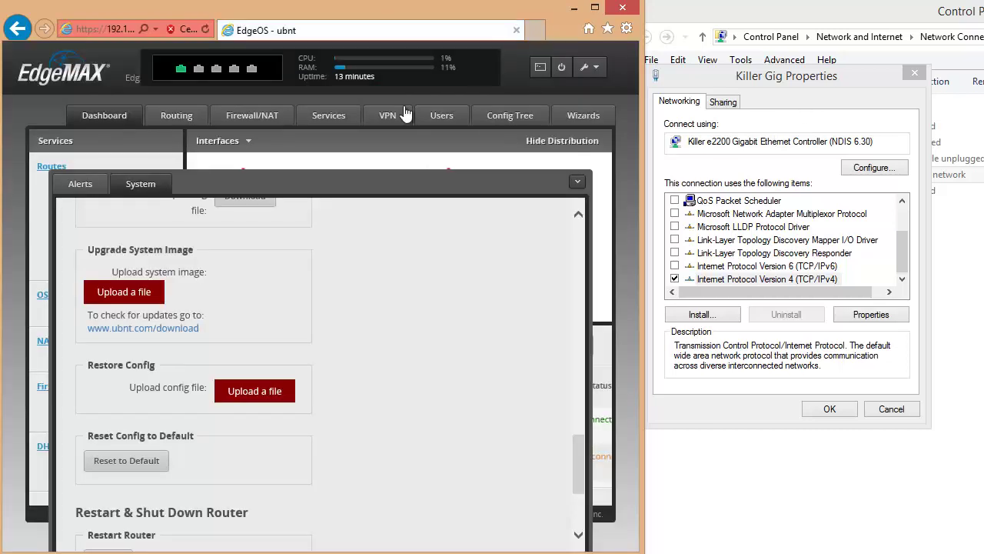
pyautogui.click(123, 294)
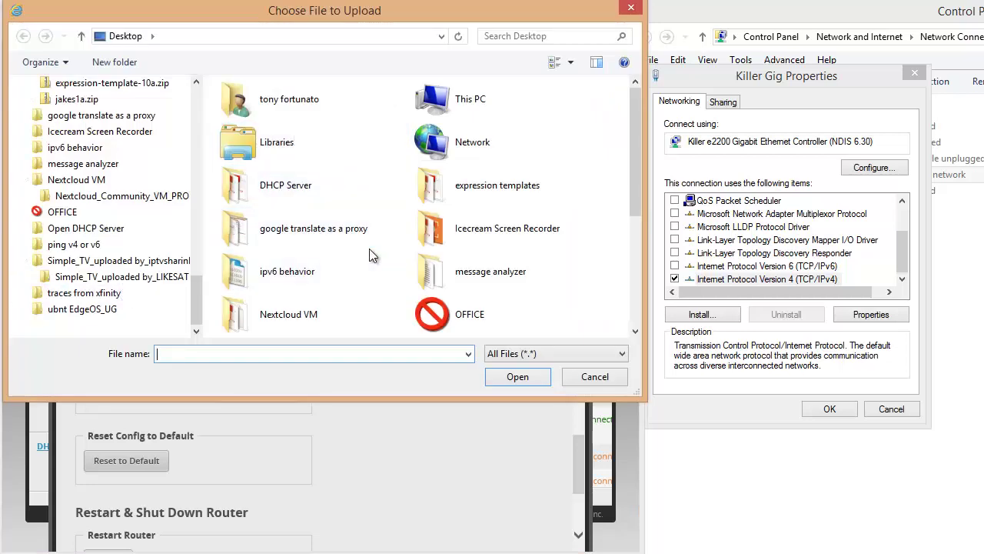
pyautogui.scroll(-3, 369, 254)
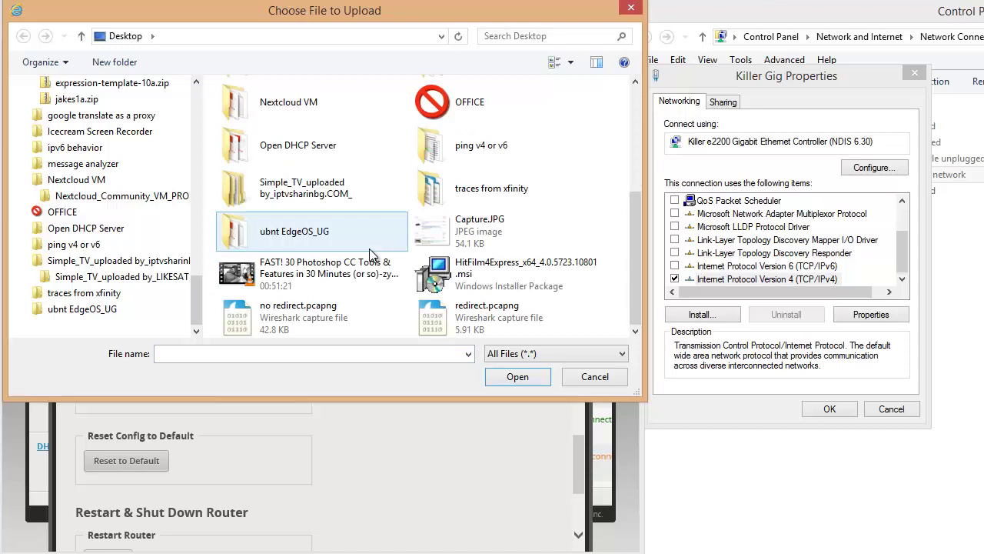
pyautogui.doubleClick(309, 237)
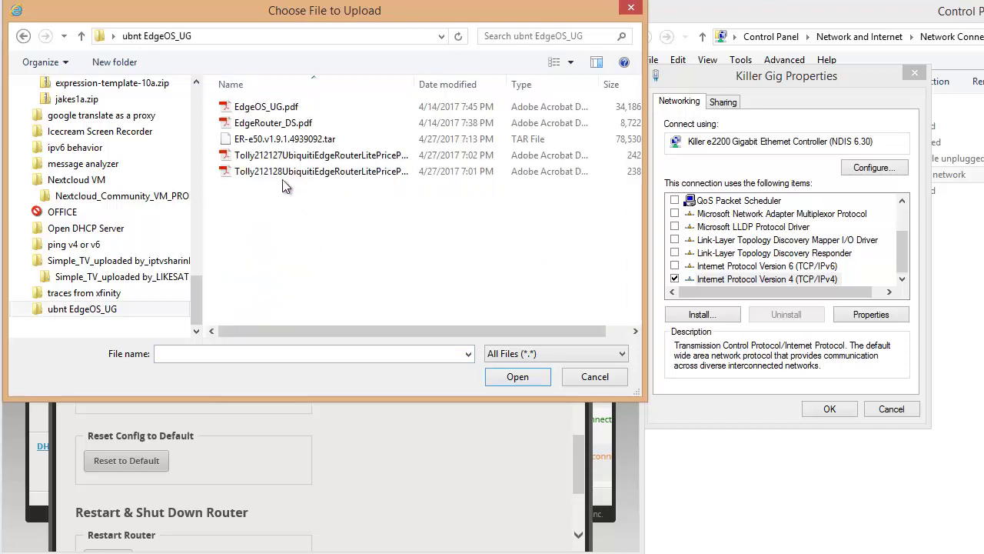
pyautogui.click(308, 141)
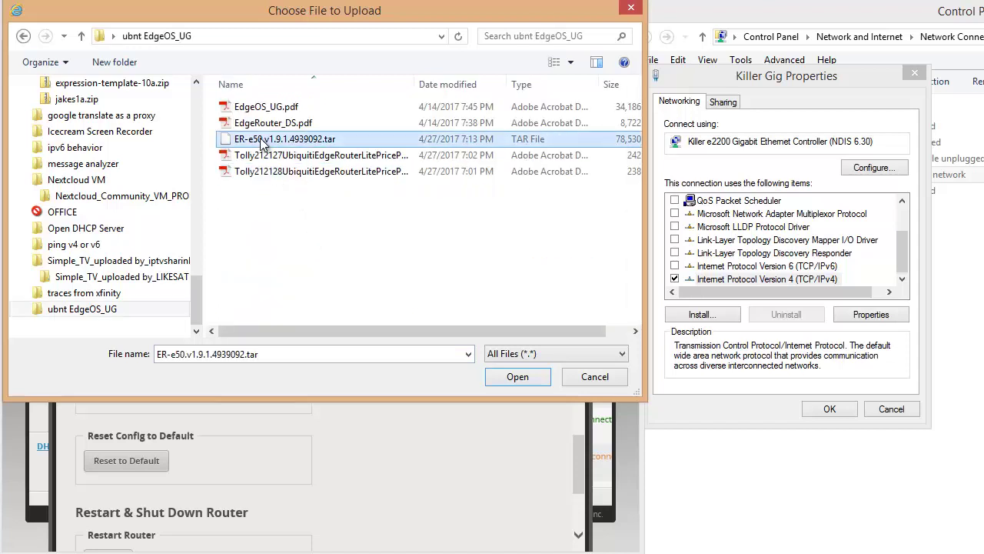
pyautogui.doubleClick(319, 146)
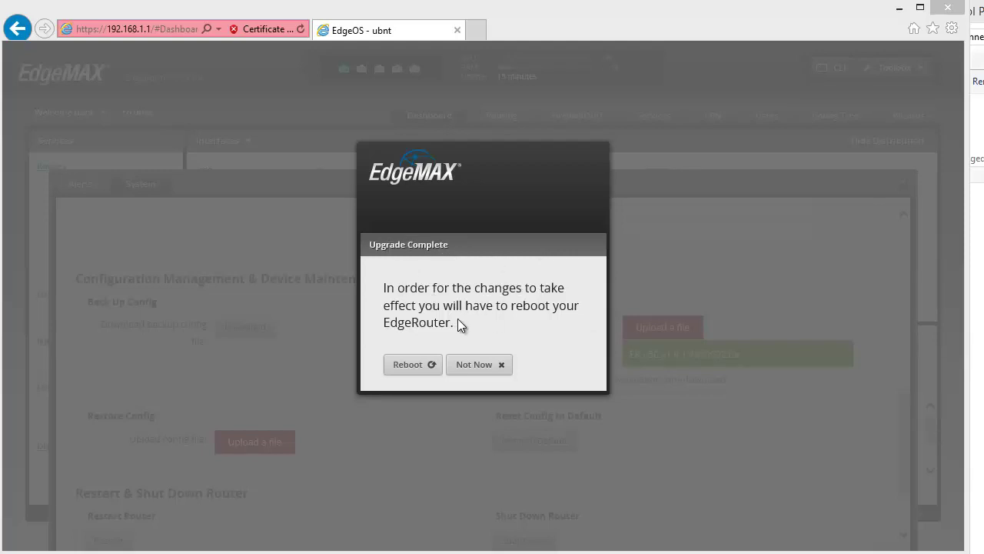
# Reboot the EdgeRouter from the Upgrade Complete dialog and confirm
pyautogui.click(427, 369)
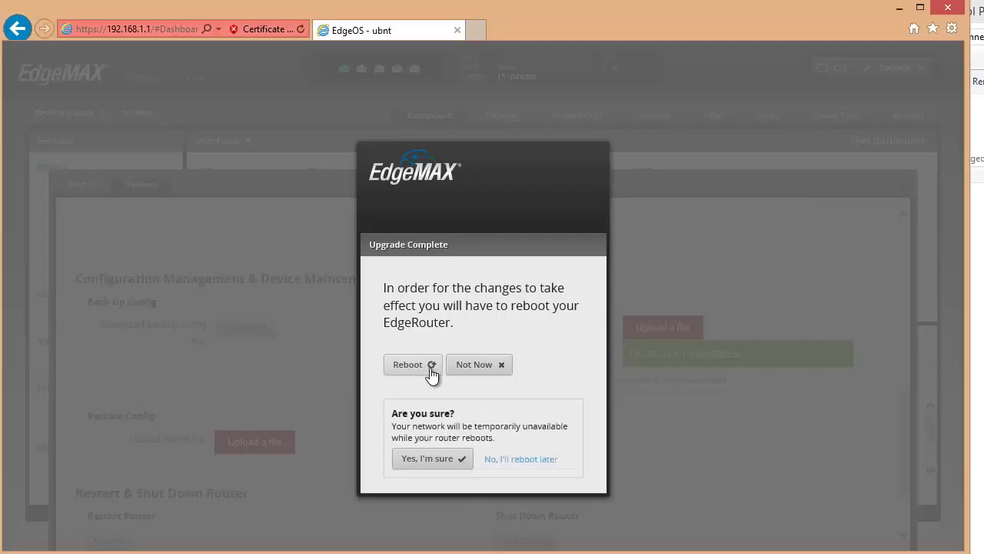
pyautogui.click(441, 460)
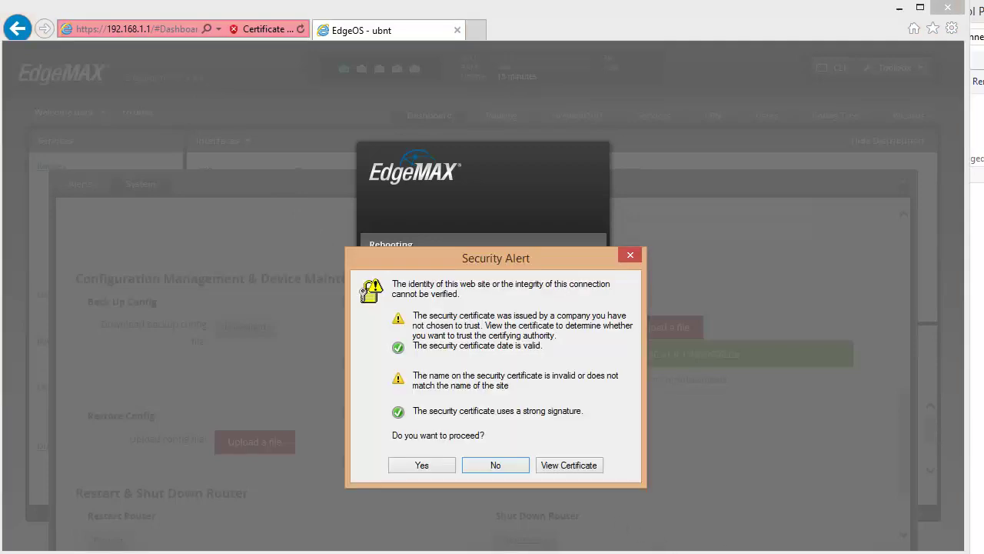
# Accept the security alert, reload the session and log in with the router credentials
pyautogui.click(417, 464)
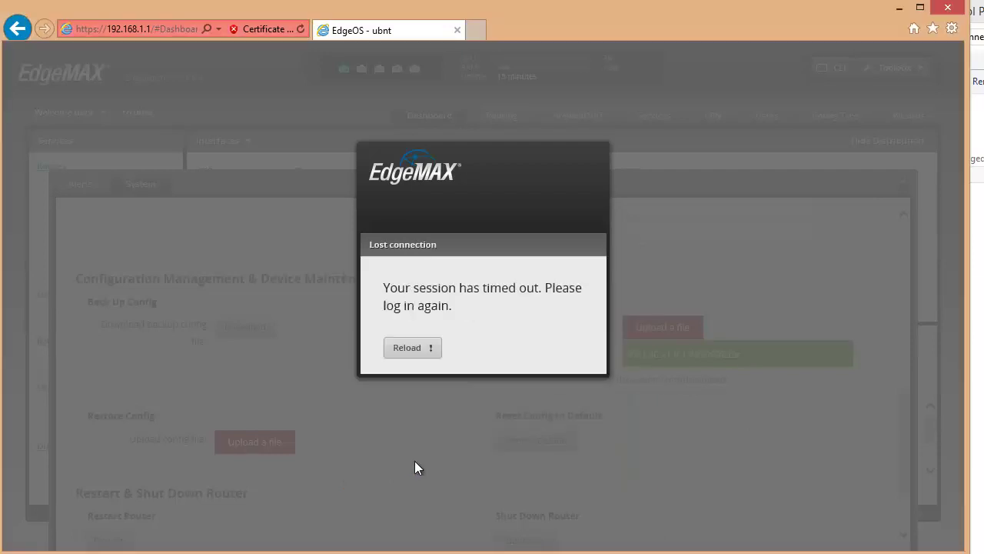
pyautogui.click(404, 355)
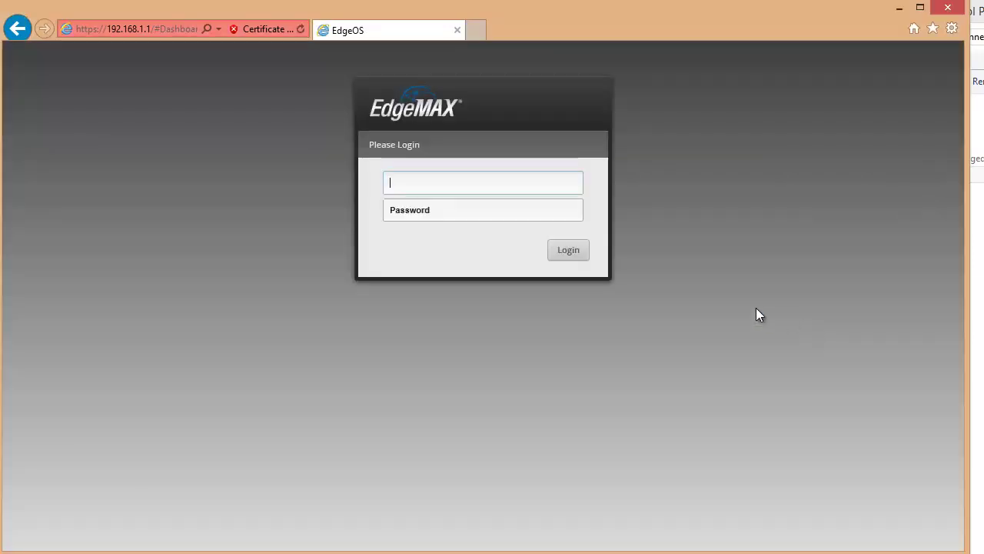
pyautogui.write('ubnt')
pyautogui.press('Tab')
pyautogui.write('ubnt')
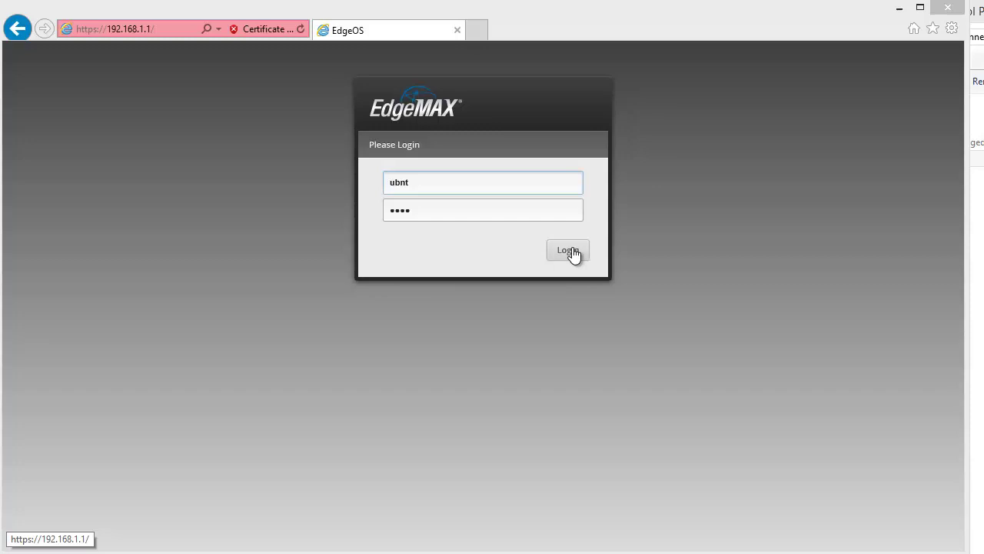
pyautogui.click(571, 250)
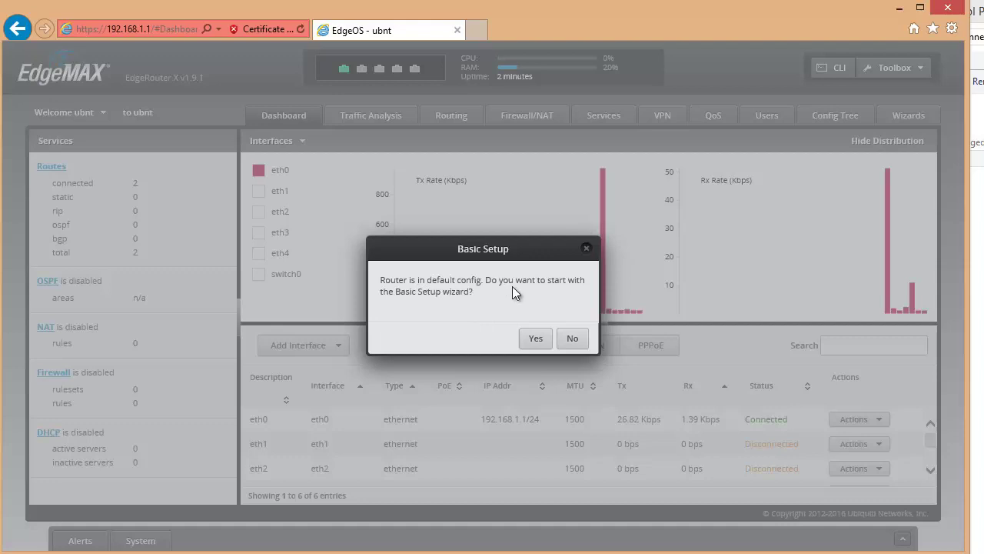
# Decline the Basic Setup wizard and switch to the Traffic Analysis tab
pyautogui.click(572, 339)
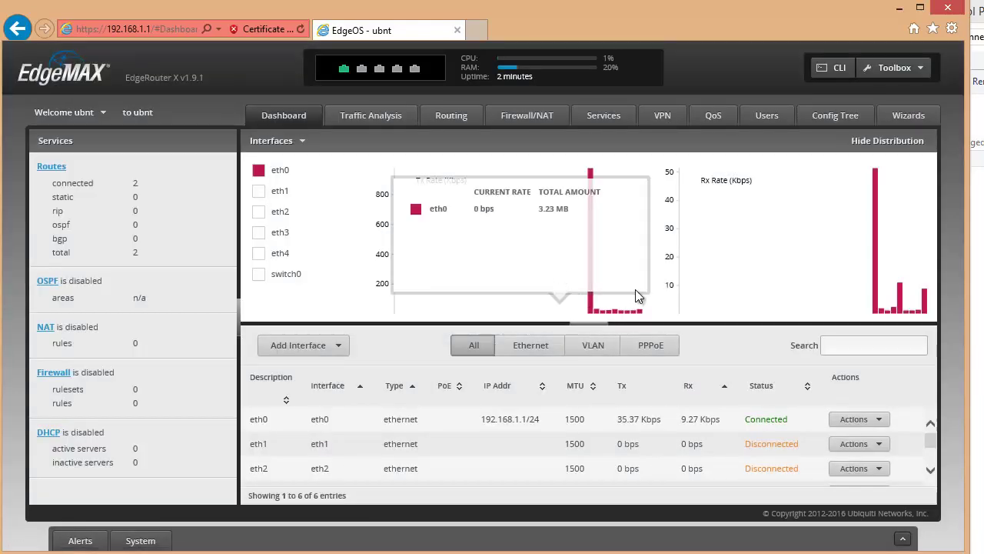
pyautogui.click(375, 113)
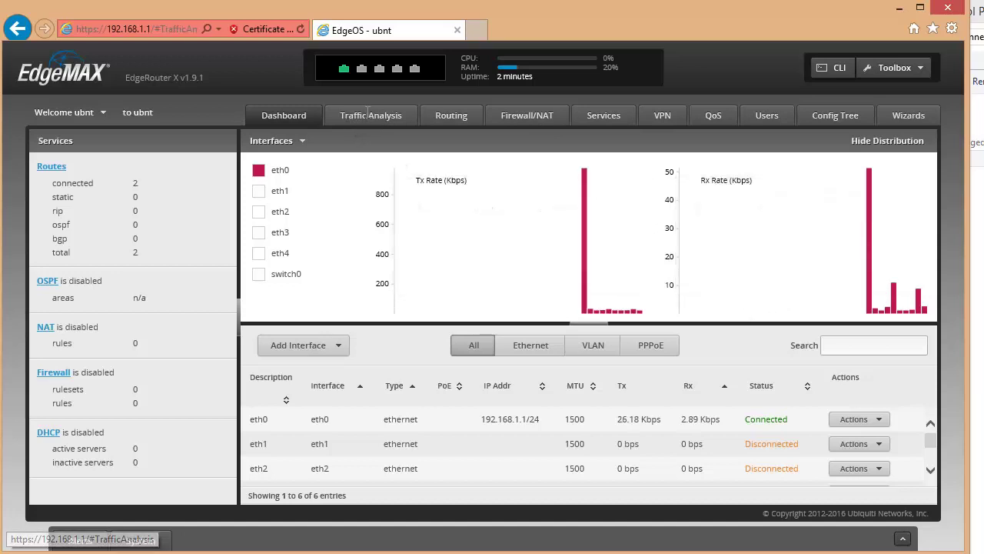